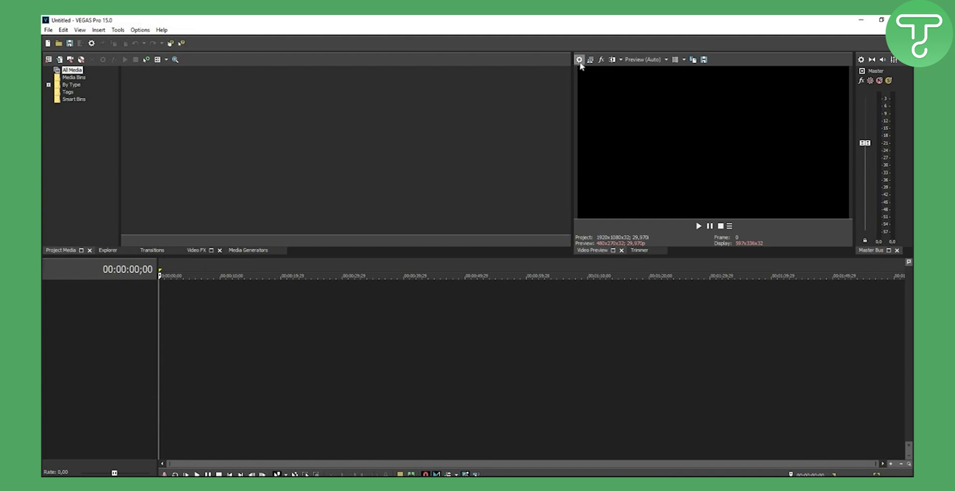
{"action": "left_click", "coordinate": [581, 63]}
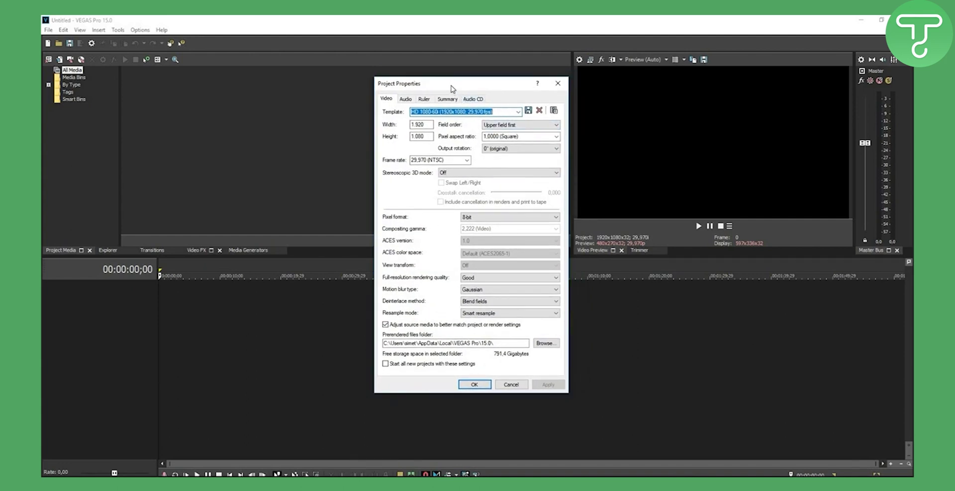
{"action": "left_click_drag", "start_coordinate": [452, 88], "coordinate": [461, 90]}
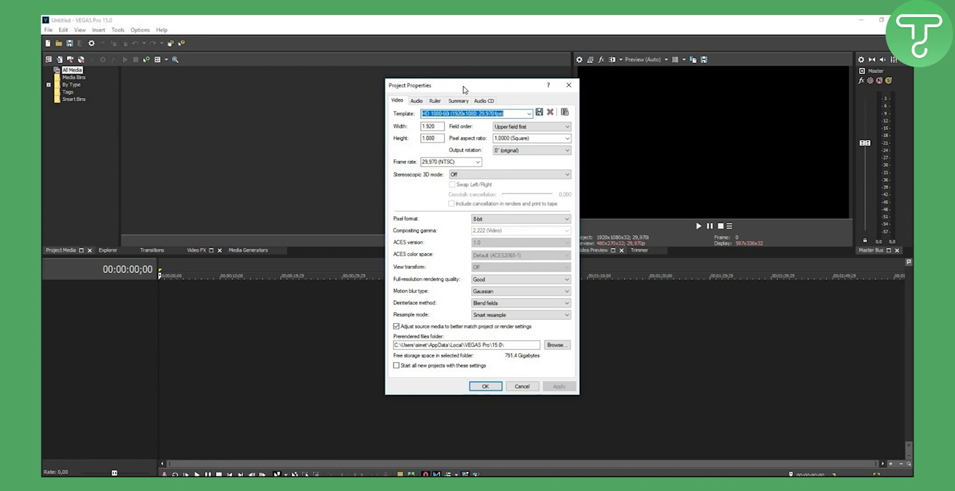
{"action": "left_click", "coordinate": [509, 114]}
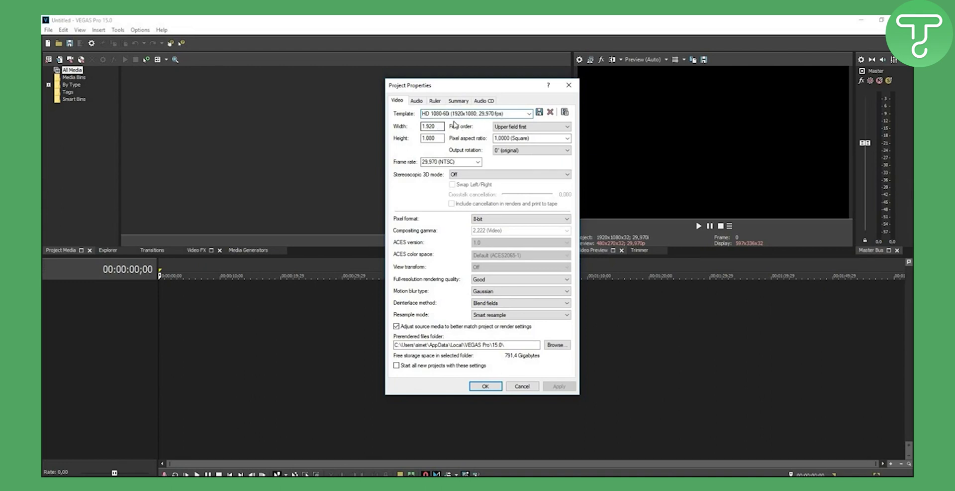
{"action": "left_click", "coordinate": [529, 114]}
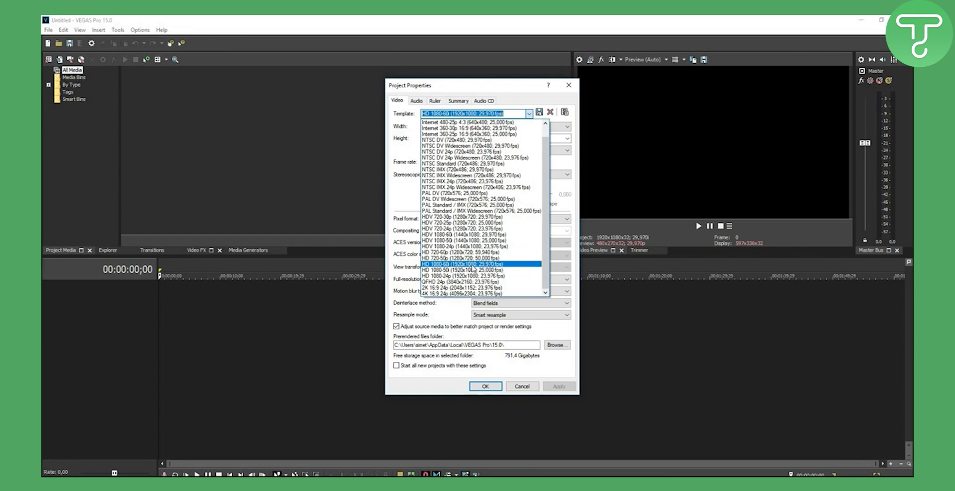
{"action": "left_click", "coordinate": [473, 268]}
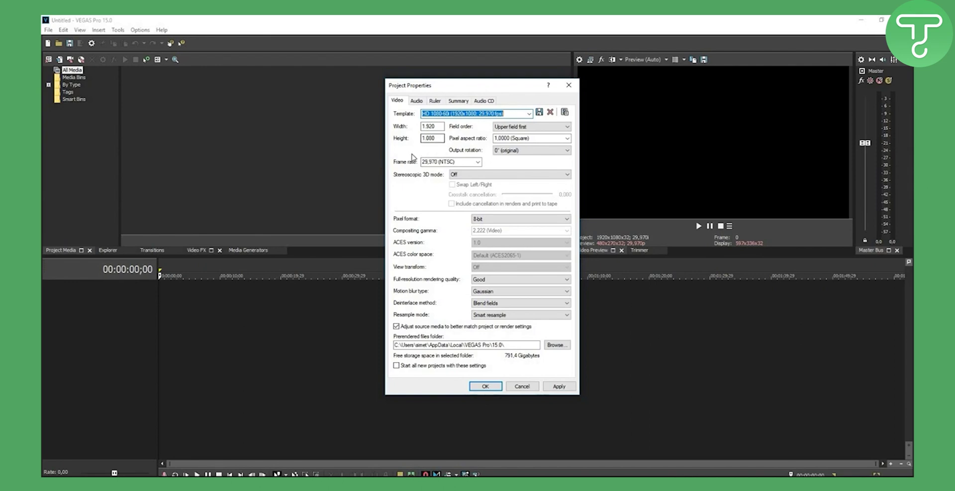
Step: In the Video tab, set frame rate to 59,940 (Double NTSC) and full-resolution rendering quality to Best
{"action": "left_click", "coordinate": [477, 162]}
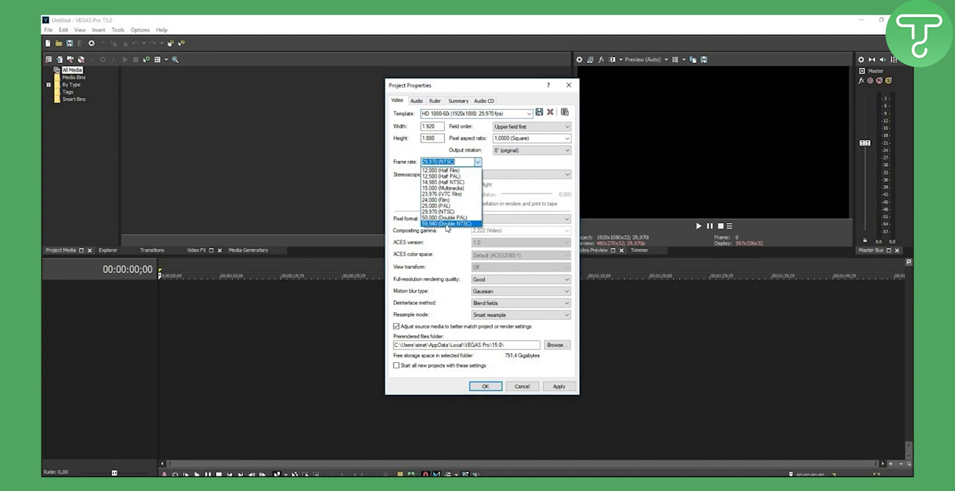
{"action": "left_click", "coordinate": [446, 223]}
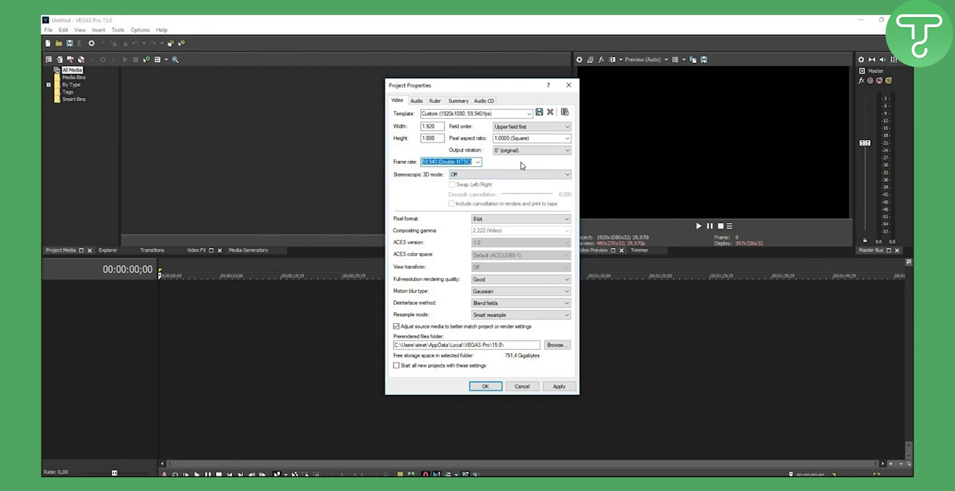
{"action": "left_click", "coordinate": [478, 163]}
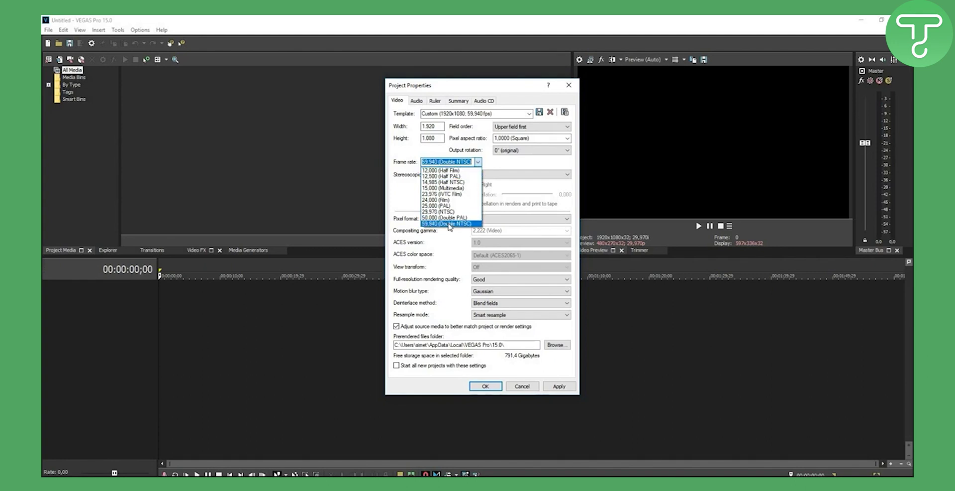
{"action": "left_click", "coordinate": [450, 224]}
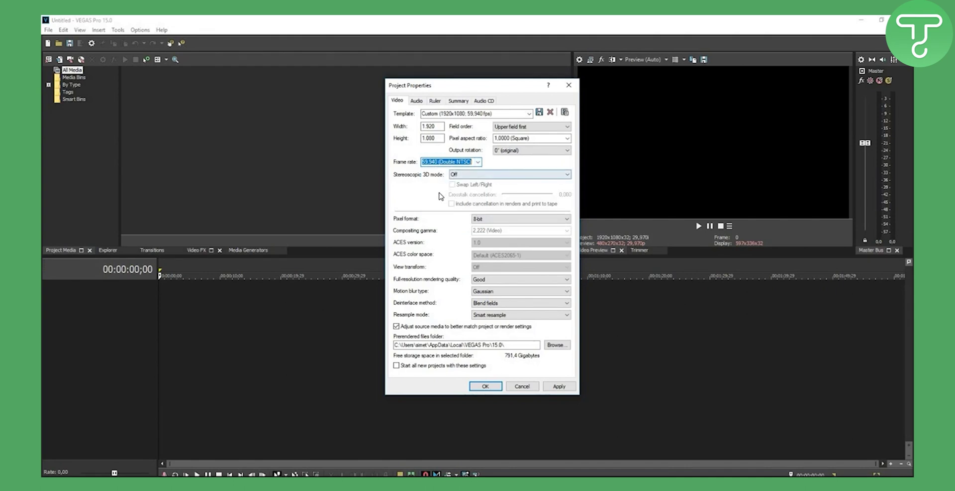
{"action": "left_click", "coordinate": [484, 280]}
{"action": "left_click", "coordinate": [486, 305]}
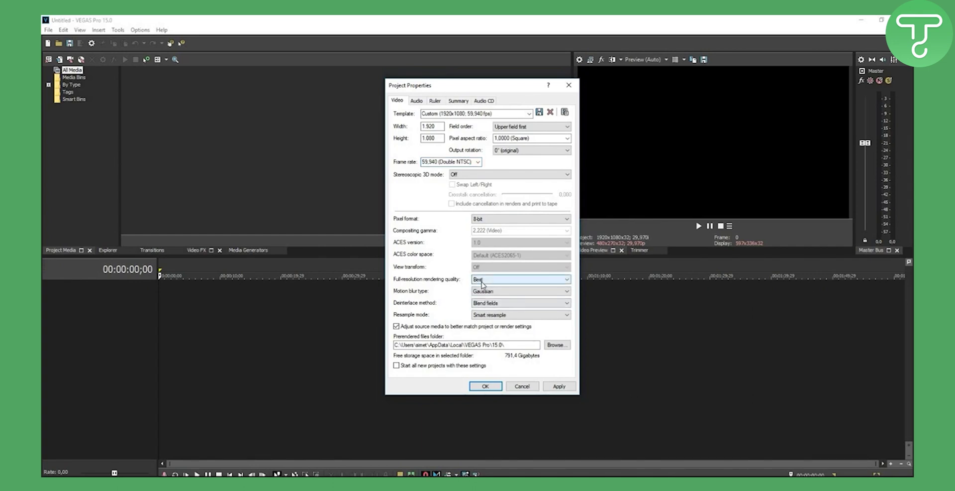
{"action": "left_click", "coordinate": [482, 281]}
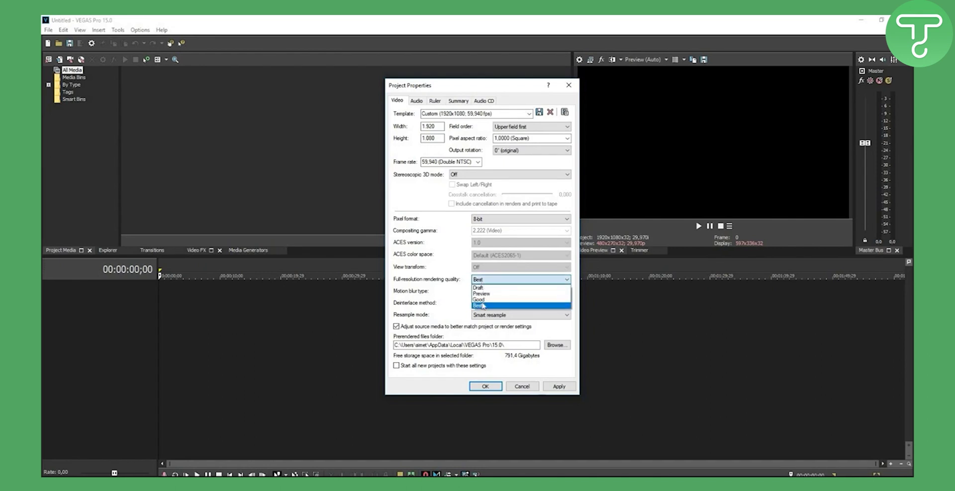
{"action": "left_click", "coordinate": [483, 307]}
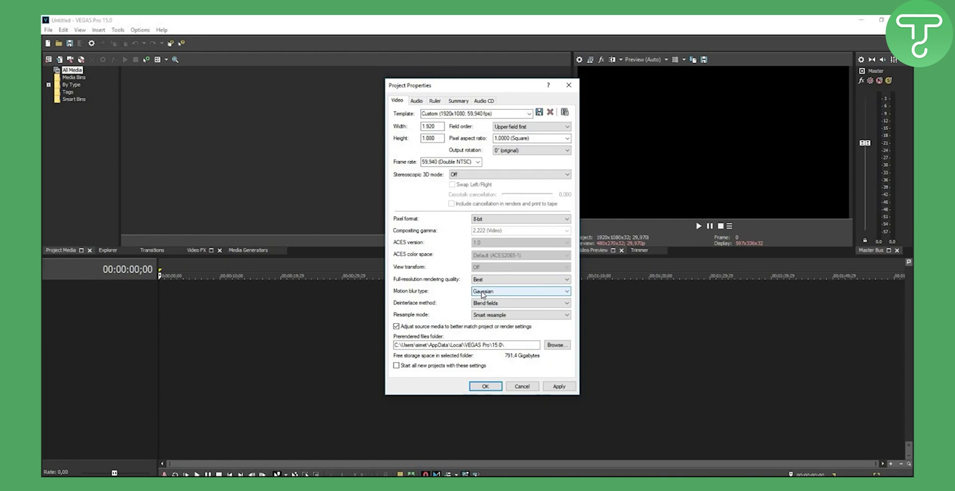
{"action": "left_click", "coordinate": [482, 293]}
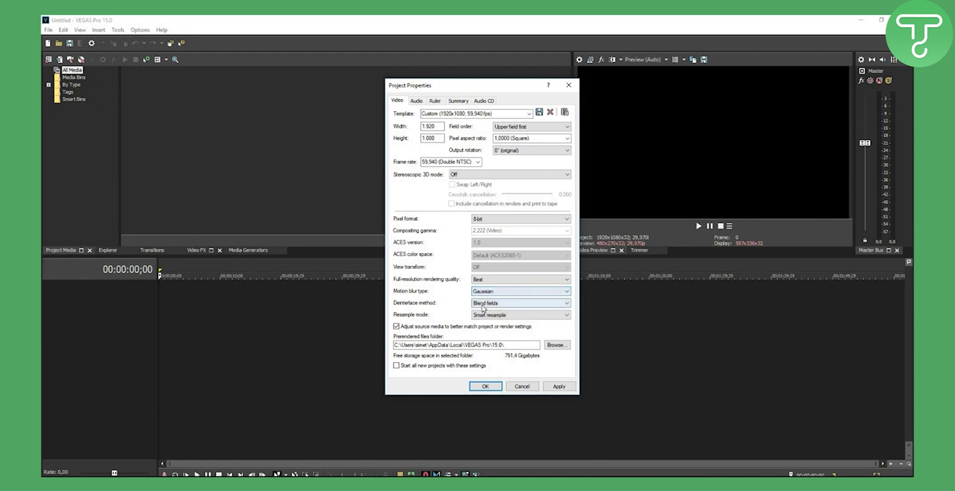
Step: Set the audio Resample and stretch quality to Best
{"action": "left_click", "coordinate": [417, 101]}
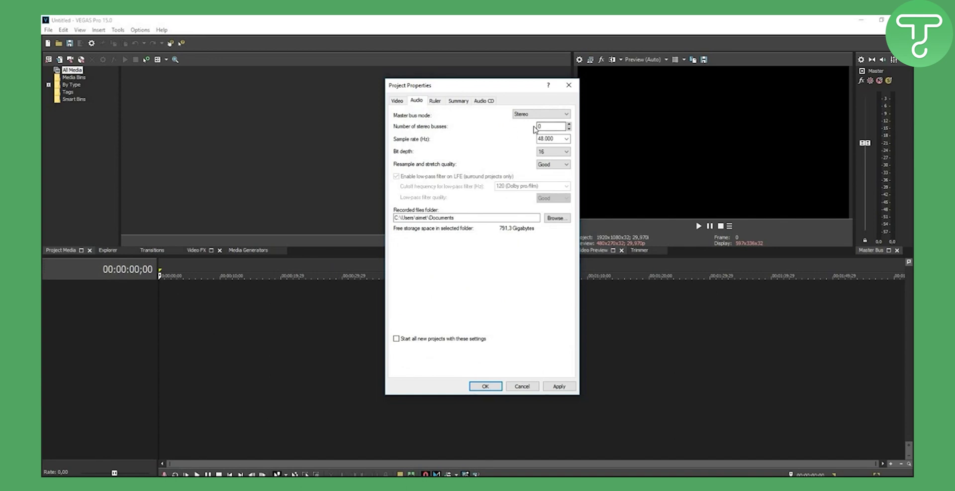
{"action": "left_click", "coordinate": [555, 138]}
{"action": "left_click", "coordinate": [550, 165]}
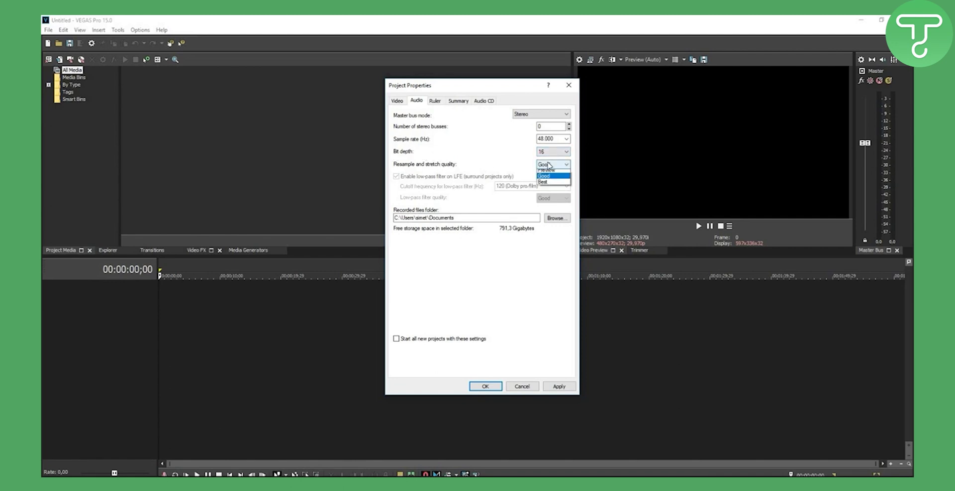
{"action": "left_click", "coordinate": [551, 185]}
Step: Review the Ruler, Summary and Audio CD tabs, then apply the project settings
{"action": "left_click", "coordinate": [435, 101]}
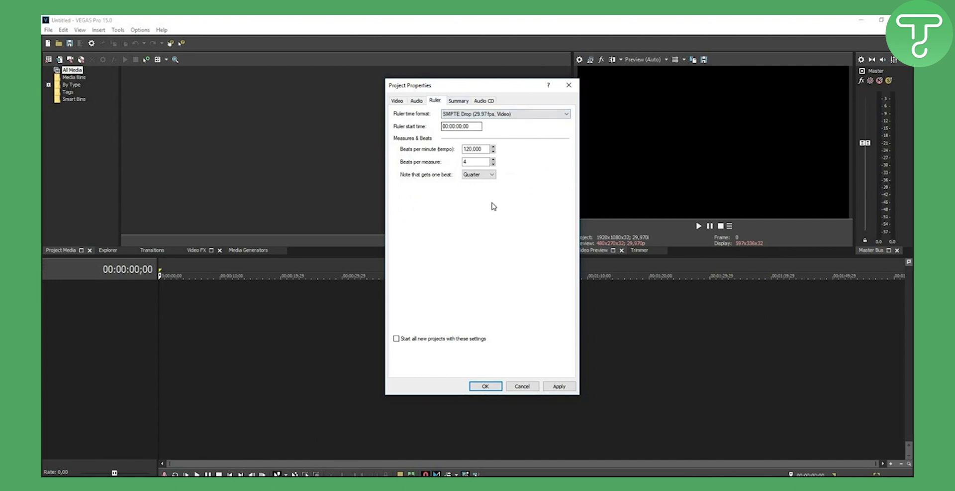
{"action": "left_click", "coordinate": [456, 101]}
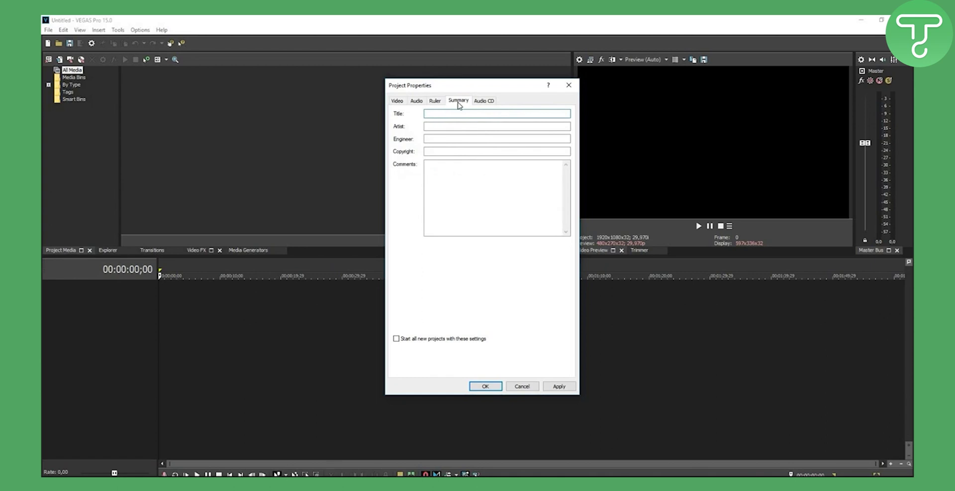
{"action": "left_click", "coordinate": [484, 101]}
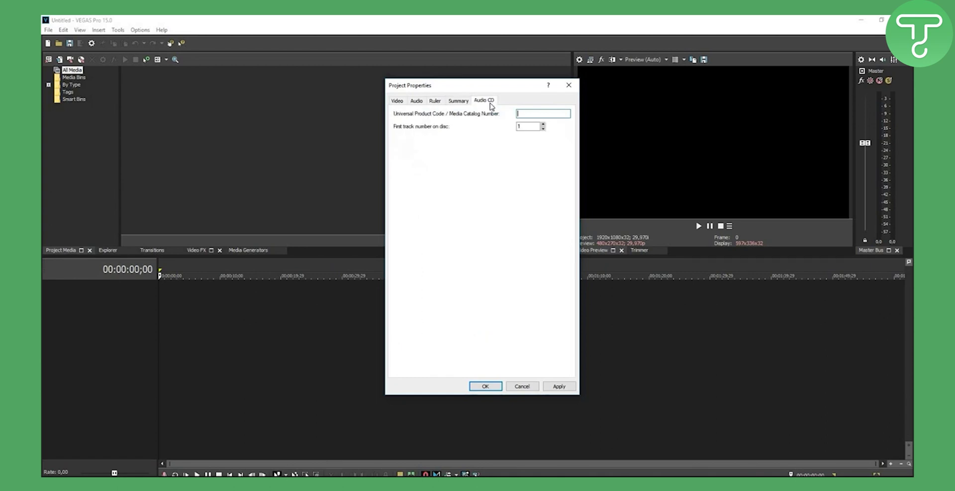
{"action": "left_click", "coordinate": [559, 386]}
Step: Close Project Properties with OK, keeping 1920x1080 at 59.940 fps
{"action": "left_click", "coordinate": [485, 386]}
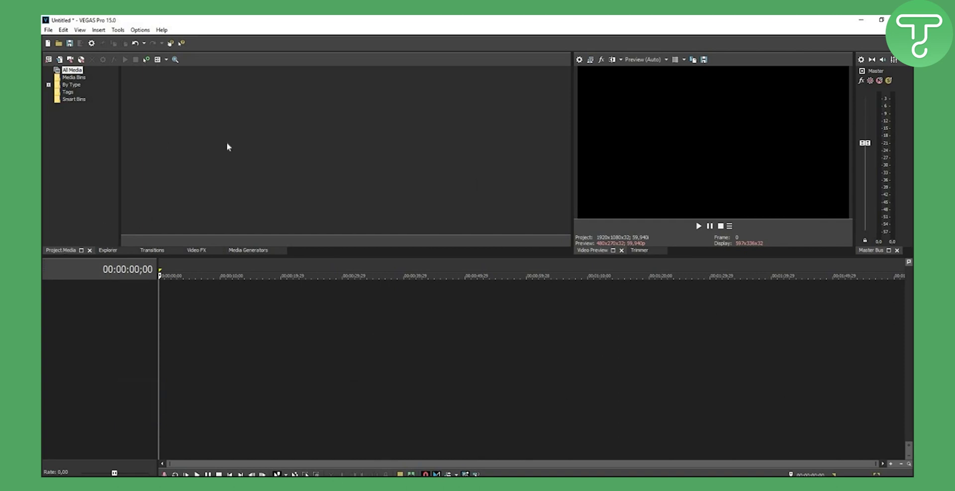
Step: Open ksi.mp4 from the Desktop and accept matching the project settings to the clip
{"action": "left_click", "coordinate": [48, 29]}
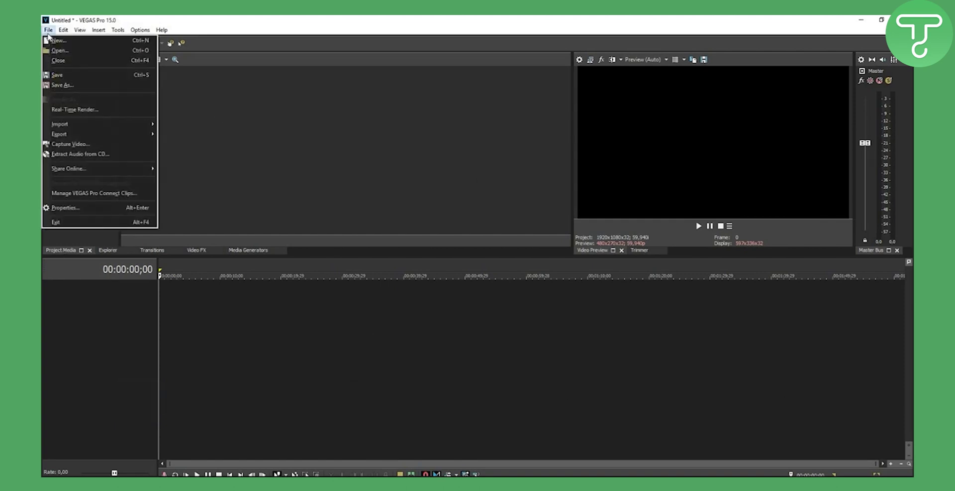
{"action": "left_click", "coordinate": [58, 50]}
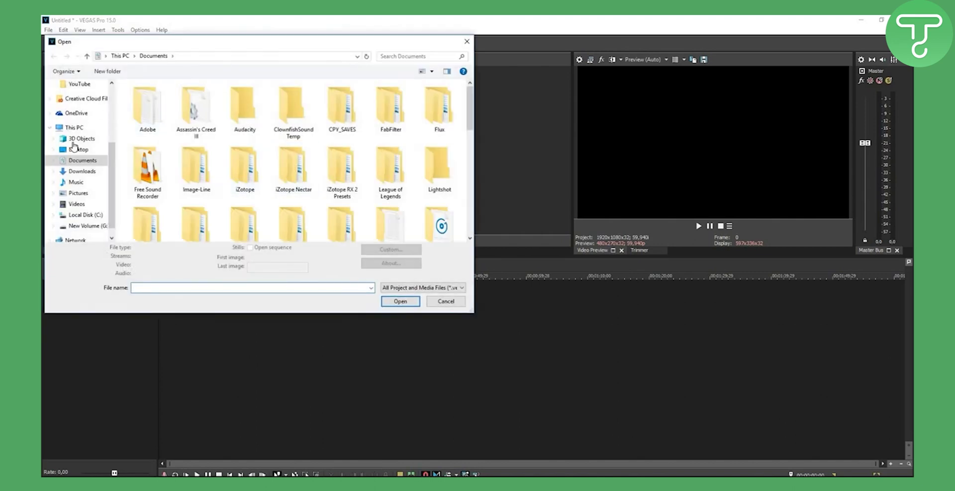
{"action": "left_click", "coordinate": [78, 149]}
{"action": "left_click", "coordinate": [143, 175]}
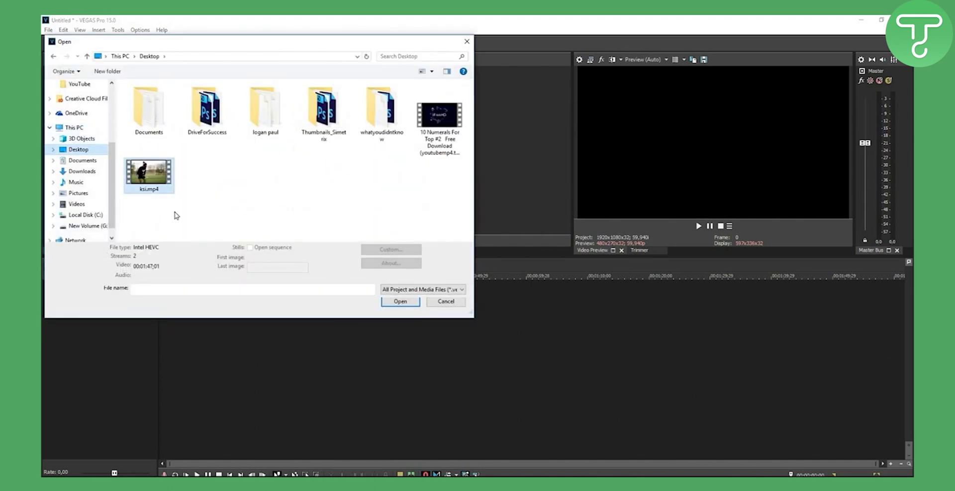
{"action": "left_click", "coordinate": [400, 306]}
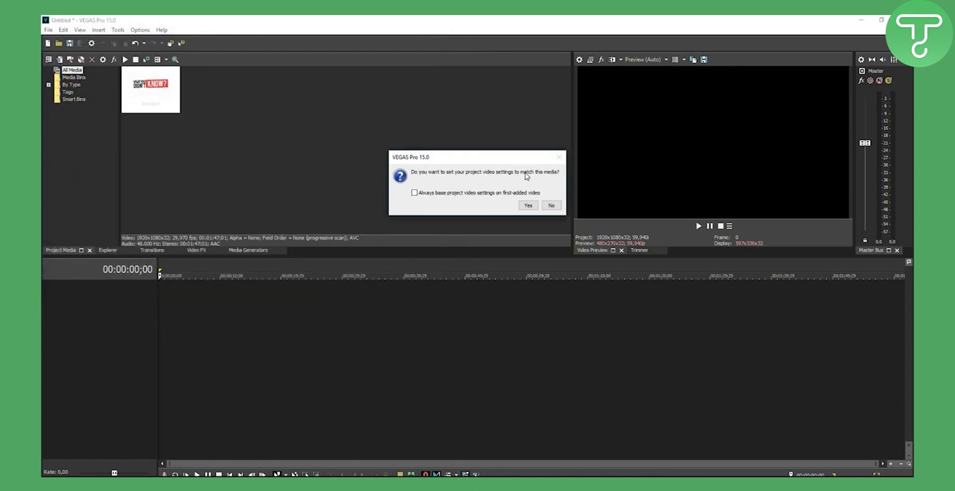
{"action": "left_click", "coordinate": [528, 206]}
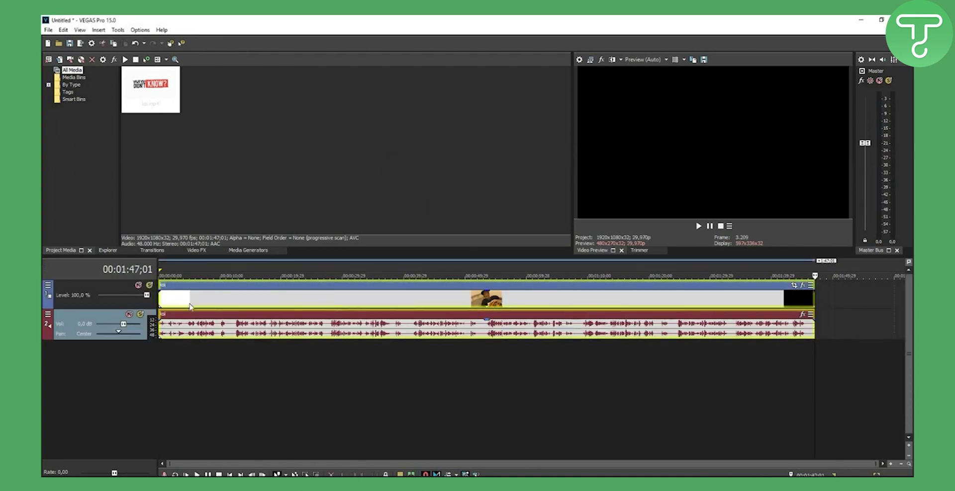
Step: Preview from ten seconds with the video track dimmed to 57%, then restore it to 100%
{"action": "left_click", "coordinate": [222, 269]}
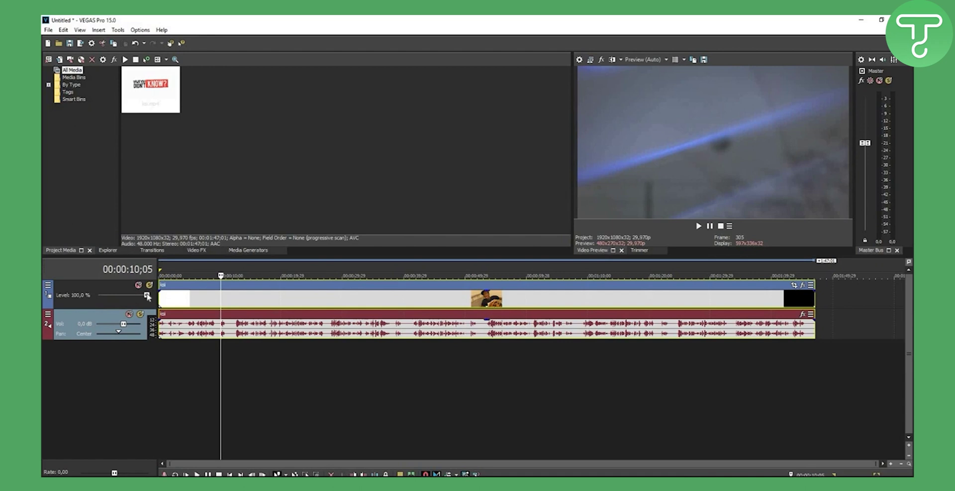
{"action": "left_click_drag", "start_coordinate": [147, 297], "coordinate": [94, 295]}
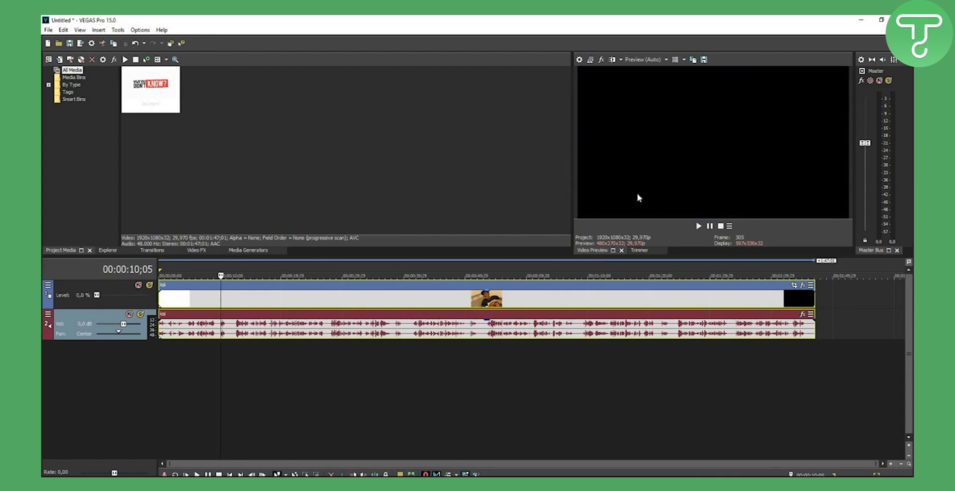
{"action": "left_click", "coordinate": [699, 225]}
{"action": "left_click", "coordinate": [710, 226]}
{"action": "left_click_drag", "start_coordinate": [98, 295], "coordinate": [178, 298]}
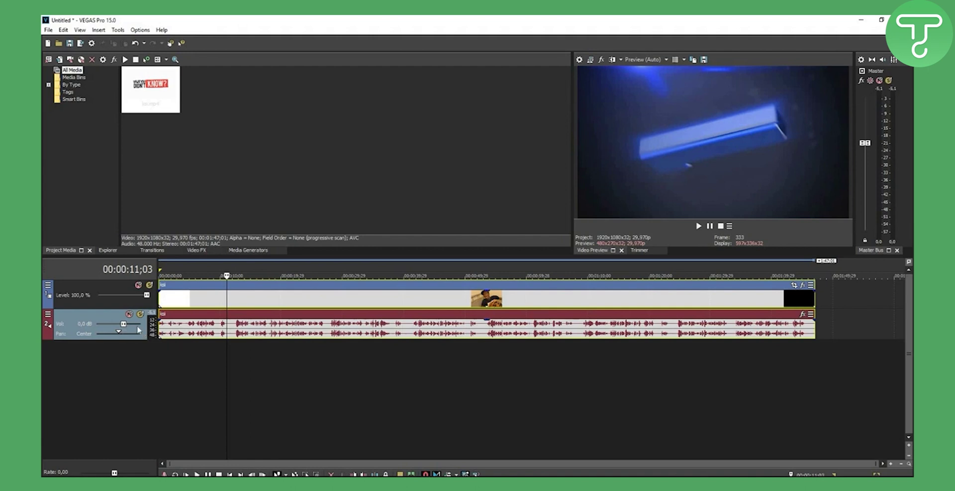
Step: Lower the audio track volume to -6,8 dB and play back the opening
{"action": "left_click_drag", "start_coordinate": [123, 324], "coordinate": [111, 324]}
{"action": "left_click", "coordinate": [699, 226]}
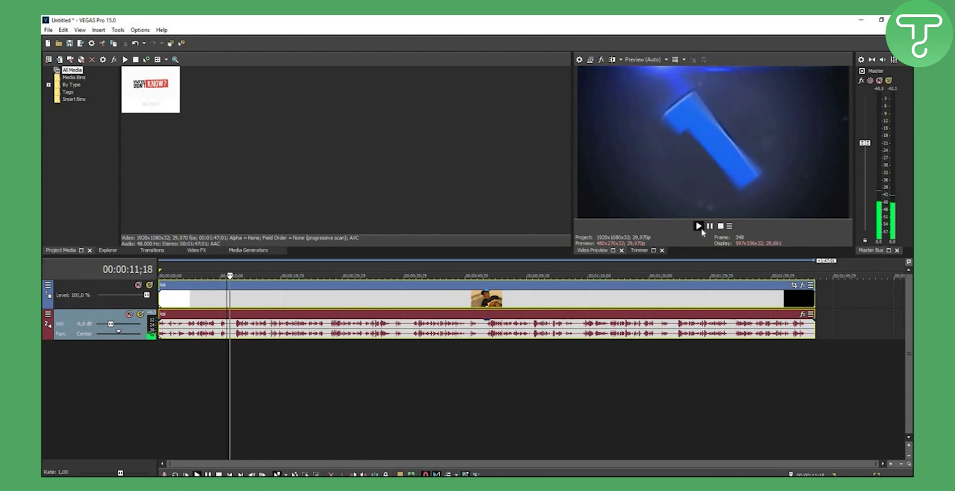
{"action": "key", "text": "space"}
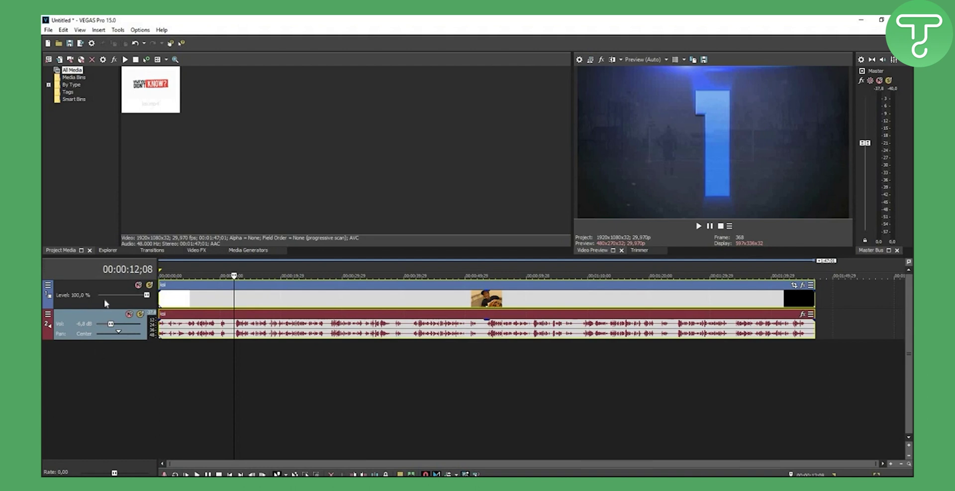
Step: In the video event's Properties, uncheck Maintain aspect ratio and choose Disable resample
{"action": "right_click", "coordinate": [275, 299]}
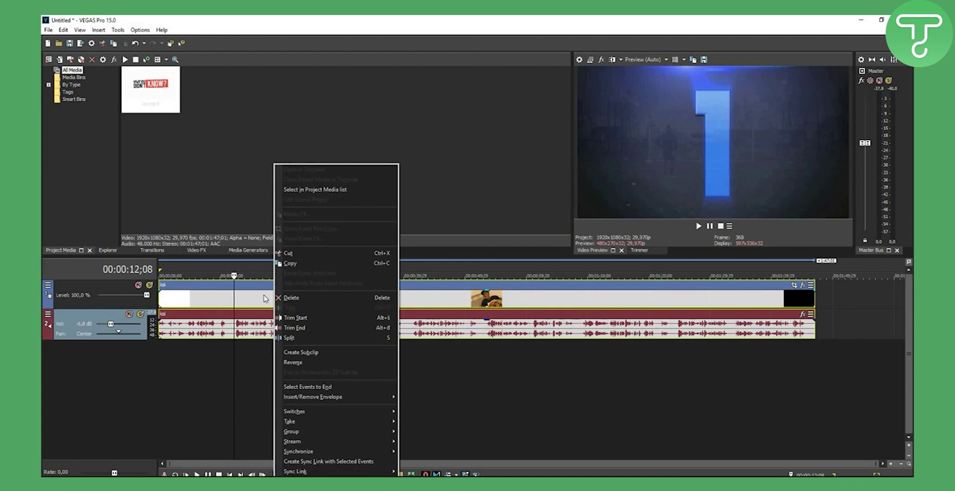
{"action": "left_click", "coordinate": [265, 298]}
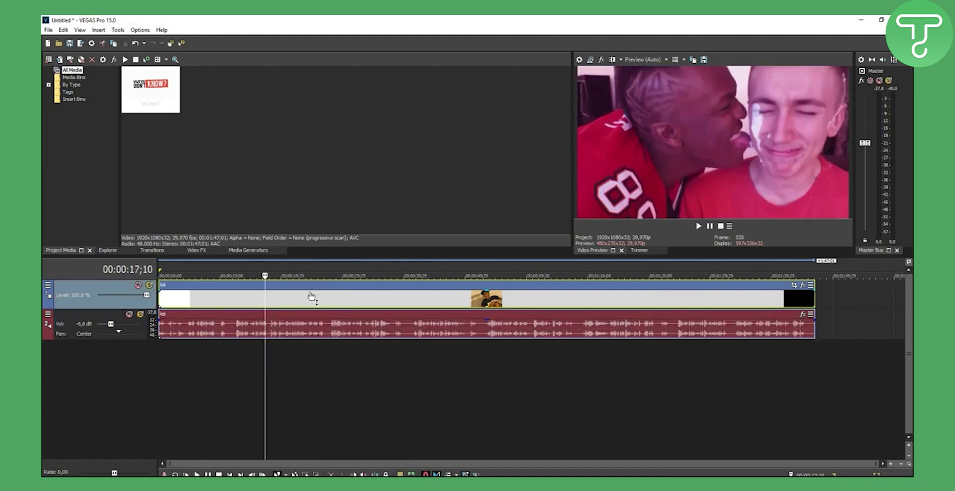
{"action": "right_click", "coordinate": [281, 296]}
{"action": "left_click", "coordinate": [304, 475]}
{"action": "left_click", "coordinate": [410, 166]}
{"action": "left_click", "coordinate": [409, 205]}
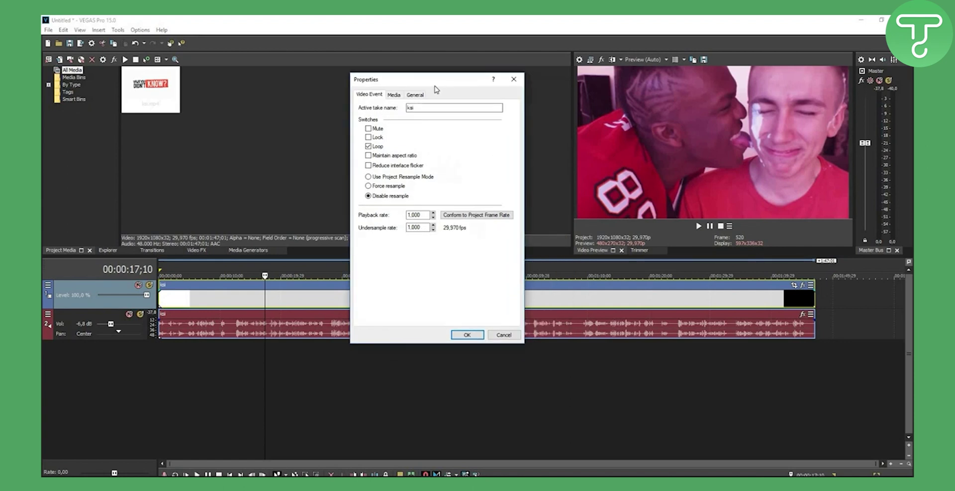
{"action": "left_click_drag", "start_coordinate": [434, 89], "coordinate": [434, 95]}
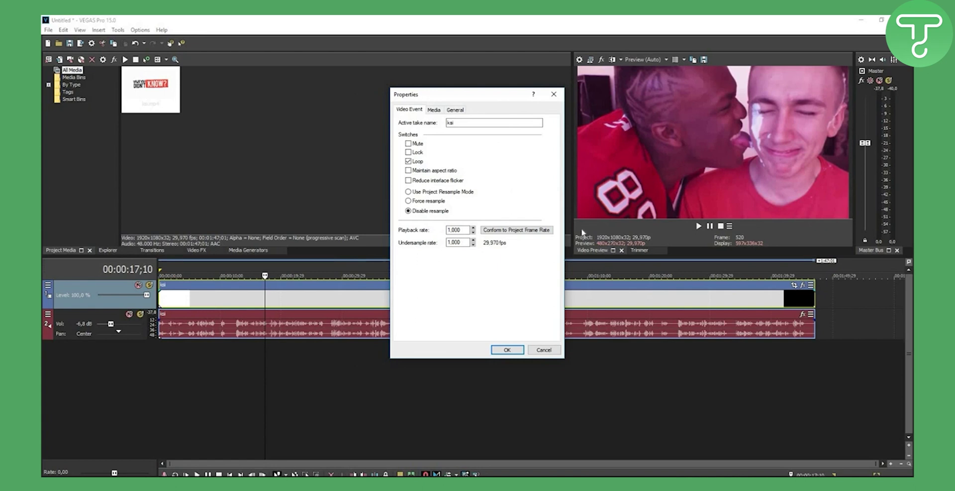
{"action": "left_click", "coordinate": [517, 349]}
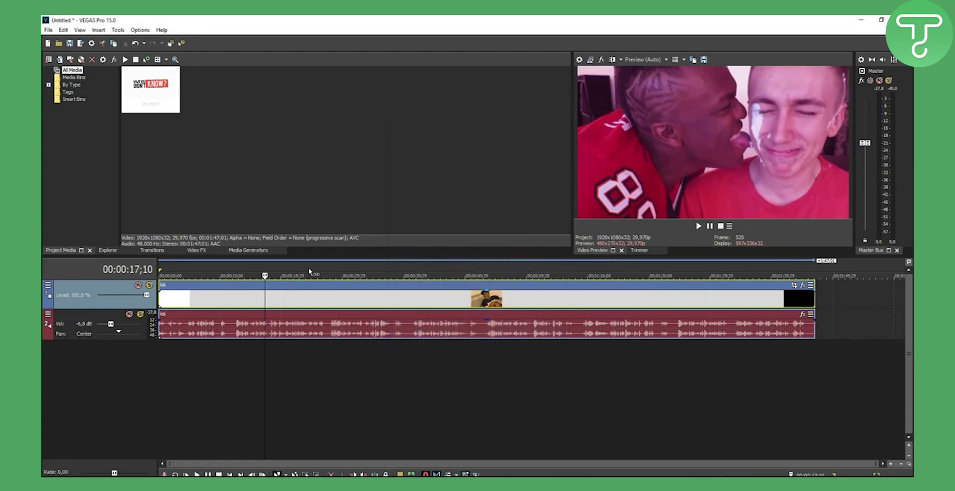
Step: Preview from 17;10, then split the clip at 31;15, 50;11 and 1:36;18
{"action": "key", "text": "space"}
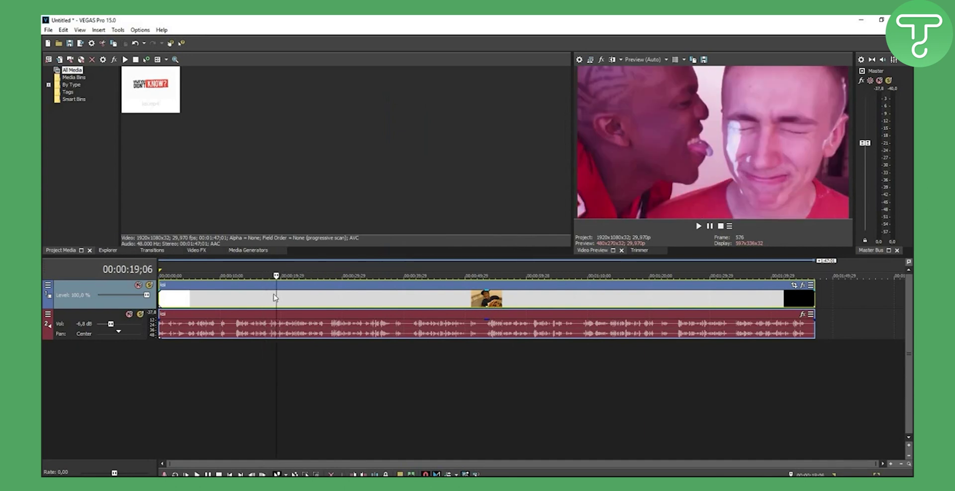
{"action": "left_click", "coordinate": [275, 297]}
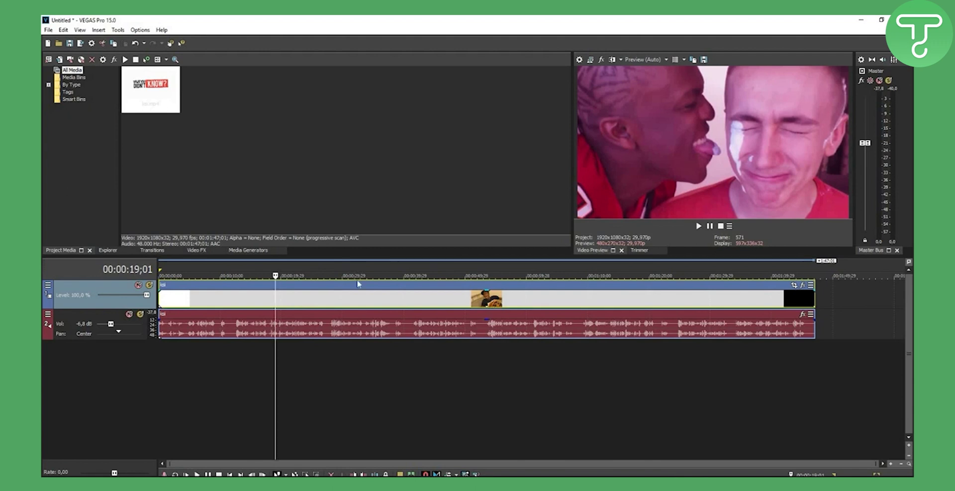
{"action": "left_click", "coordinate": [350, 270]}
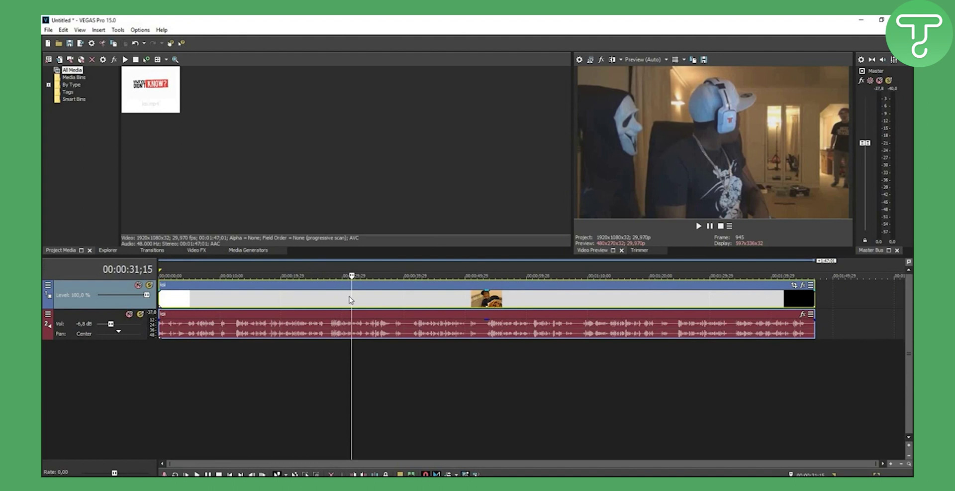
{"action": "key", "text": "s"}
{"action": "left_click", "coordinate": [467, 270]}
{"action": "key", "text": "s"}
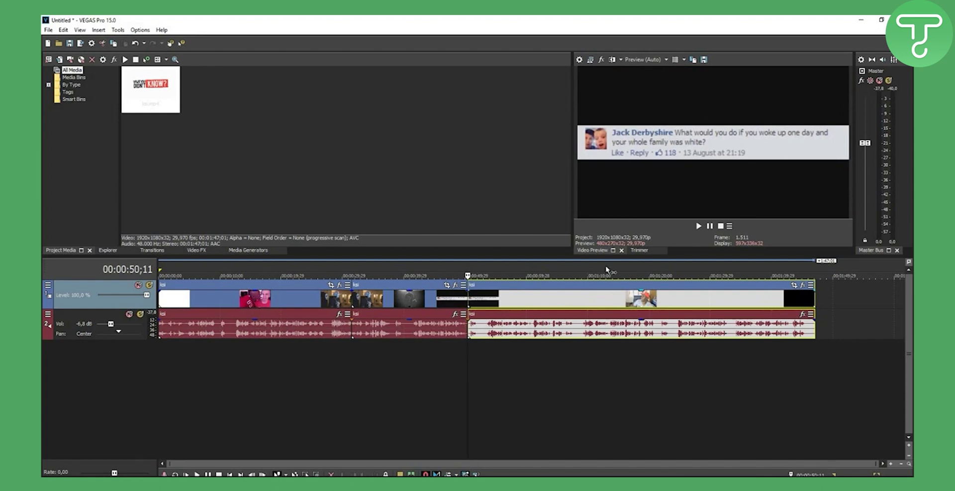
{"action": "left_click", "coordinate": [750, 270]}
{"action": "key", "text": "s"}
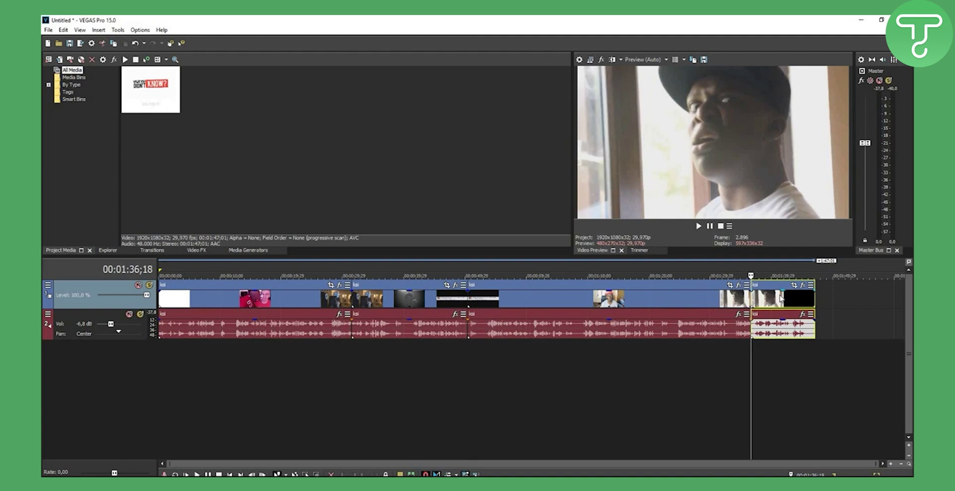
Step: Move the third and last pieces to lower tracks and delete them
{"action": "mouse_move", "coordinate": [779, 298]}
{"action": "left_mouse_down"}
{"action": "mouse_move", "coordinate": [776, 363]}
{"action": "mouse_move", "coordinate": [769, 354]}
{"action": "left_mouse_up"}
{"action": "left_click_drag", "start_coordinate": [654, 317], "coordinate": [657, 366]}
{"action": "left_click", "coordinate": [622, 326]}
{"action": "key", "text": "Delete"}
{"action": "left_click", "coordinate": [769, 353]}
{"action": "key", "text": "Delete"}
Step: Overlap the second piece onto the first for a crossfade, preview it, and move its video to track 3
{"action": "left_click_drag", "start_coordinate": [396, 298], "coordinate": [373, 299]}
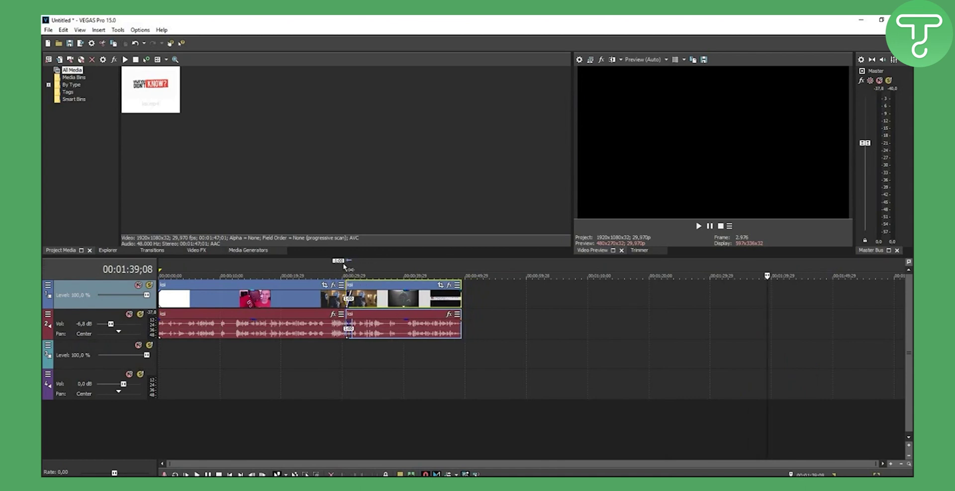
{"action": "left_click", "coordinate": [344, 269]}
{"action": "left_click", "coordinate": [698, 225]}
{"action": "left_click", "coordinate": [711, 226]}
{"action": "left_click", "coordinate": [346, 267]}
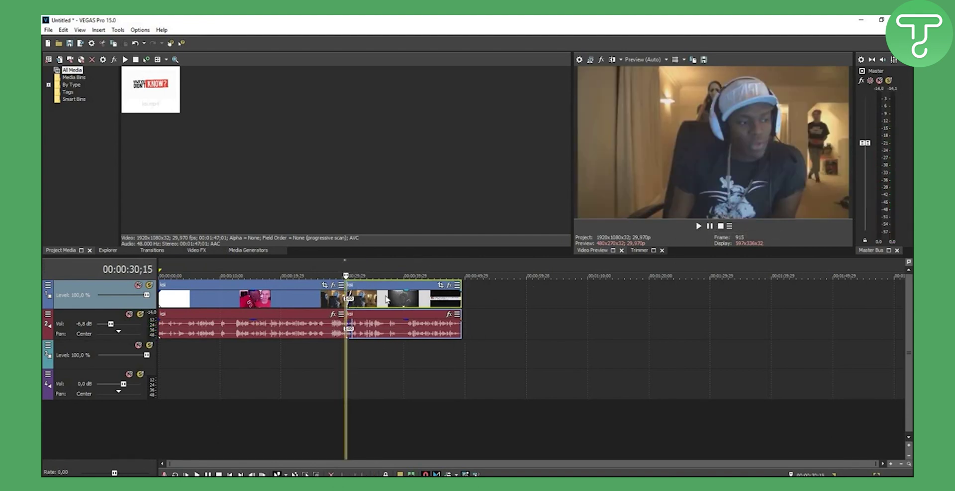
{"action": "left_click_drag", "start_coordinate": [372, 333], "coordinate": [379, 361]}
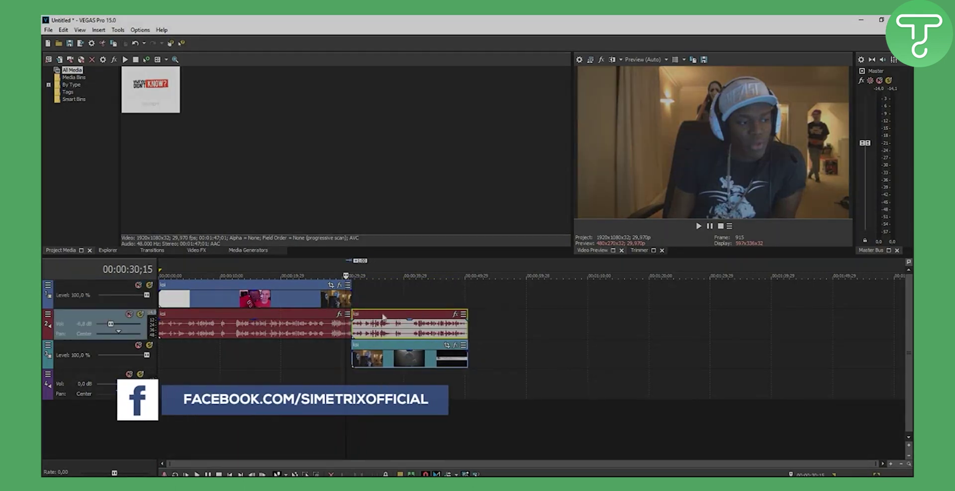
Step: In Video FX, browse Threshold and Stereoscopic 3D Adjust, ending on the Starburst presets
{"action": "left_click", "coordinate": [199, 249]}
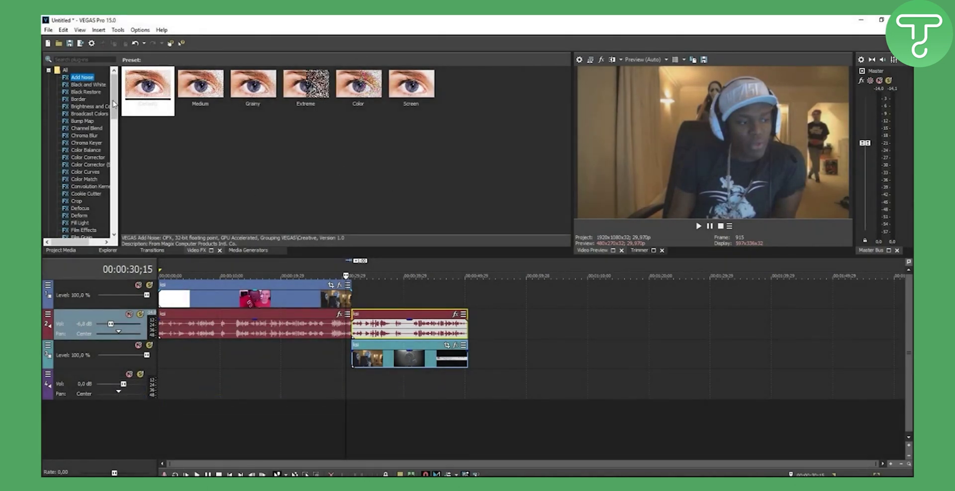
{"action": "left_click", "coordinate": [113, 163]}
{"action": "left_click", "coordinate": [113, 165]}
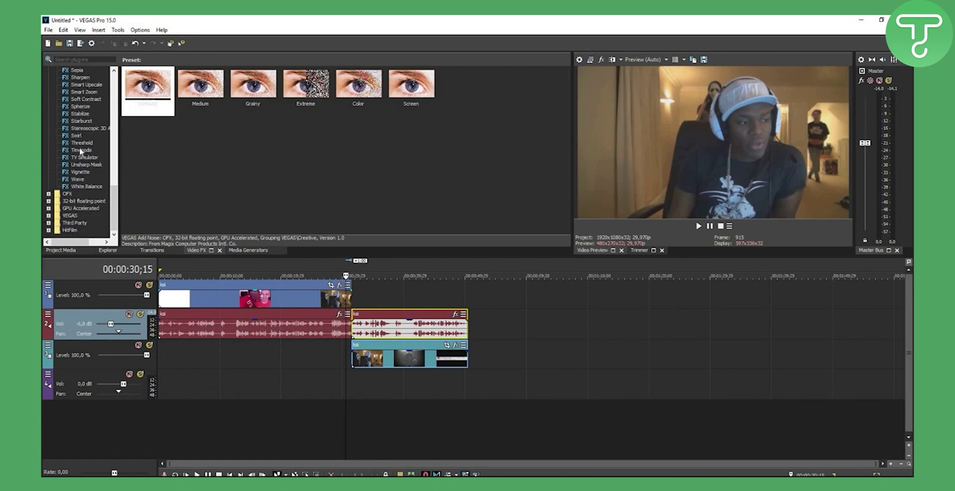
{"action": "left_click", "coordinate": [80, 150]}
{"action": "left_click", "coordinate": [79, 142]}
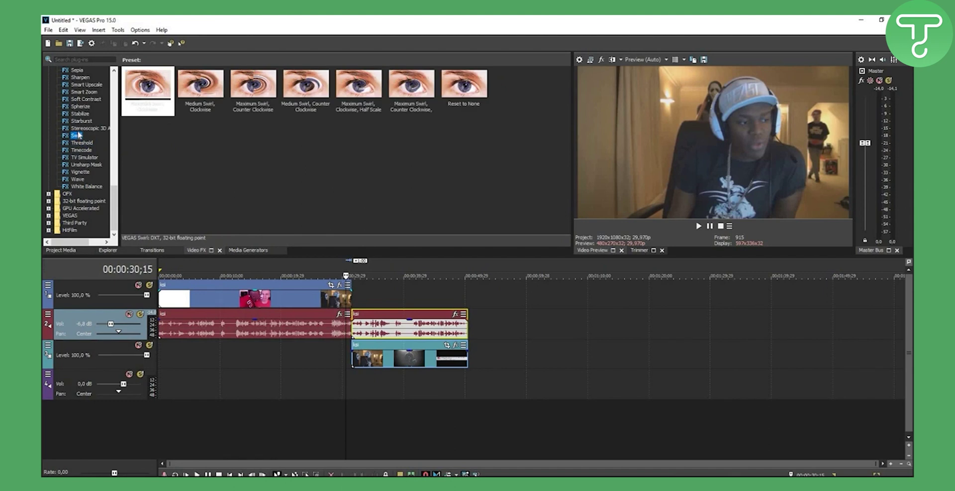
{"action": "left_click", "coordinate": [80, 129]}
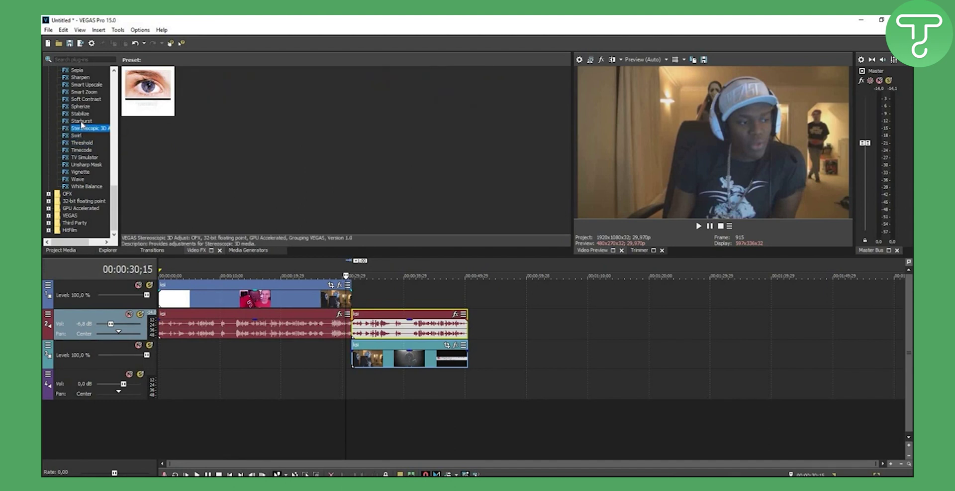
{"action": "left_click", "coordinate": [82, 120]}
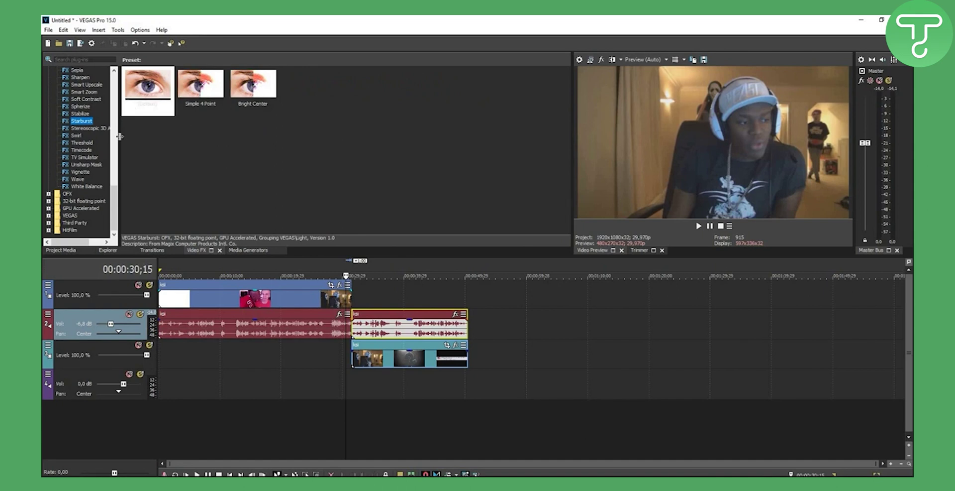
{"action": "left_click_drag", "start_coordinate": [114, 214], "coordinate": [115, 92]}
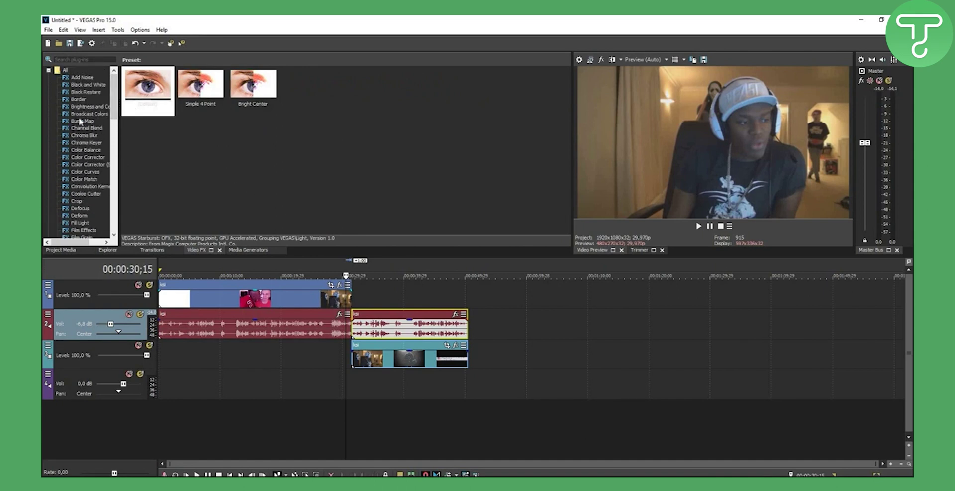
Step: In Media Generators, view the Color Gradient and then Credit Roll presets
{"action": "left_click", "coordinate": [244, 251]}
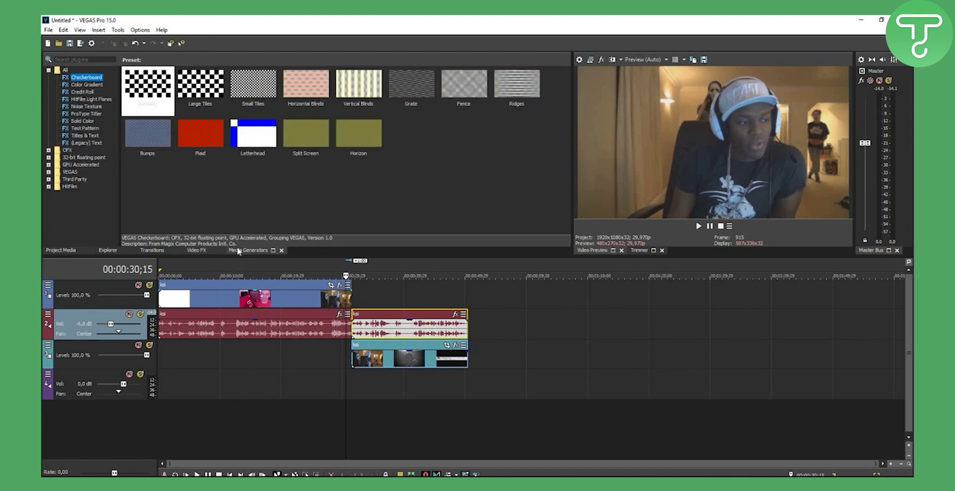
{"action": "left_click", "coordinate": [88, 84]}
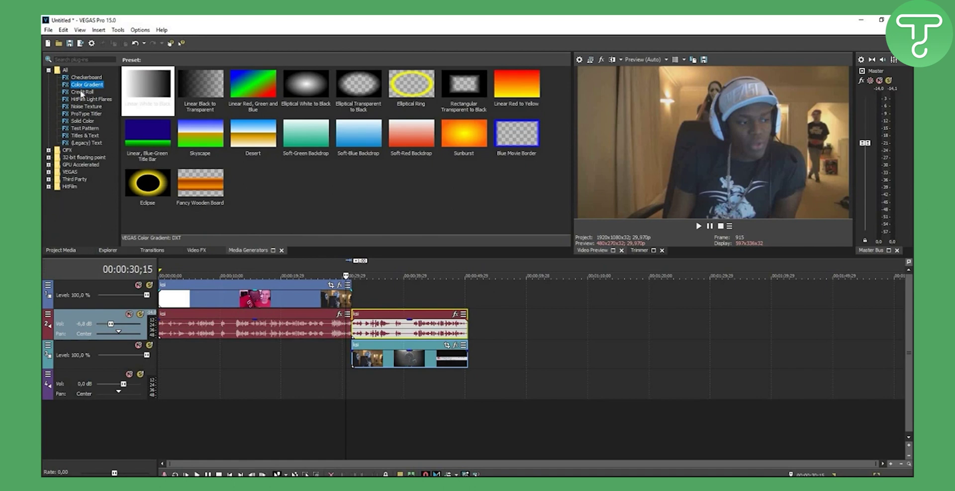
{"action": "left_click", "coordinate": [81, 93]}
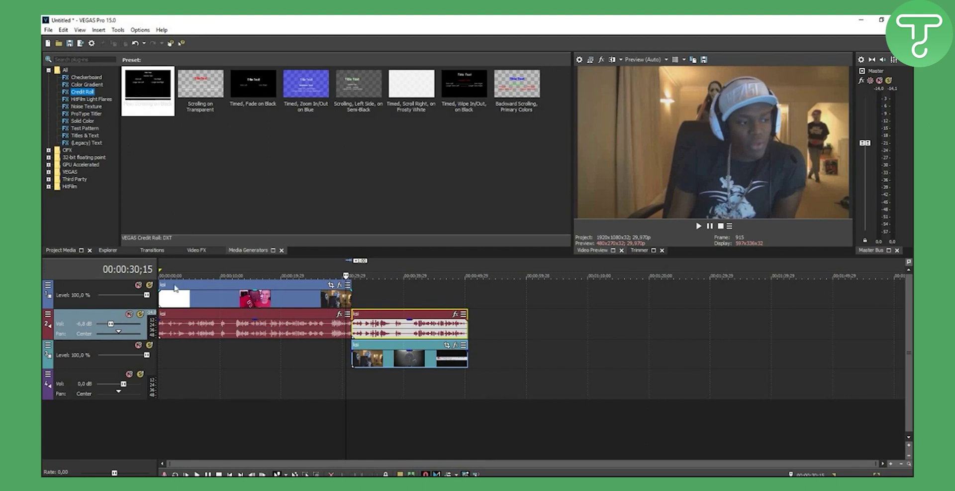
Step: Show Project Media with ksi.mp4 deselected, and nudge the Master bus fader down slightly
{"action": "left_click", "coordinate": [70, 250]}
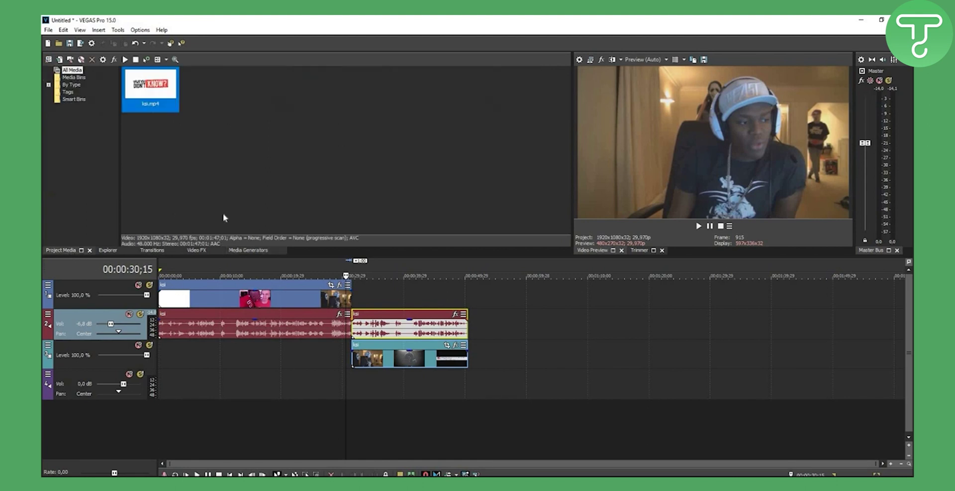
{"action": "left_click", "coordinate": [182, 188]}
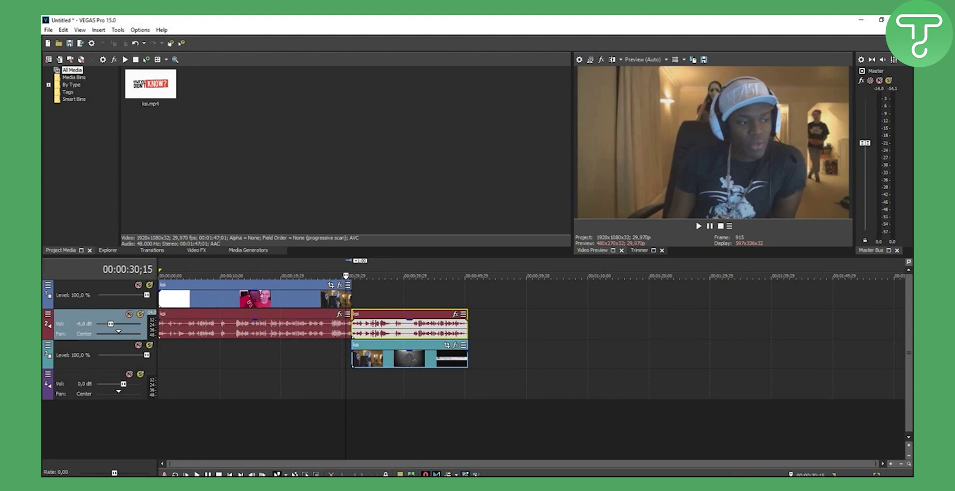
{"action": "left_click_drag", "start_coordinate": [866, 145], "coordinate": [870, 163]}
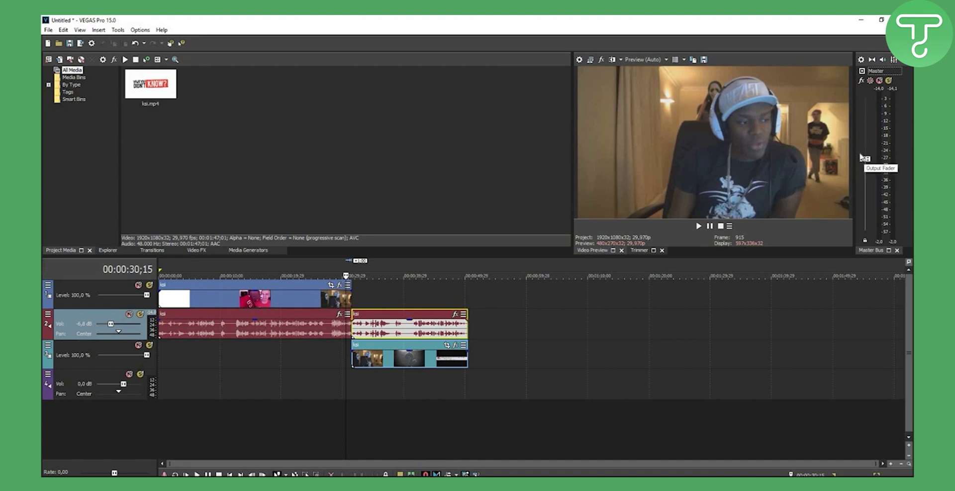